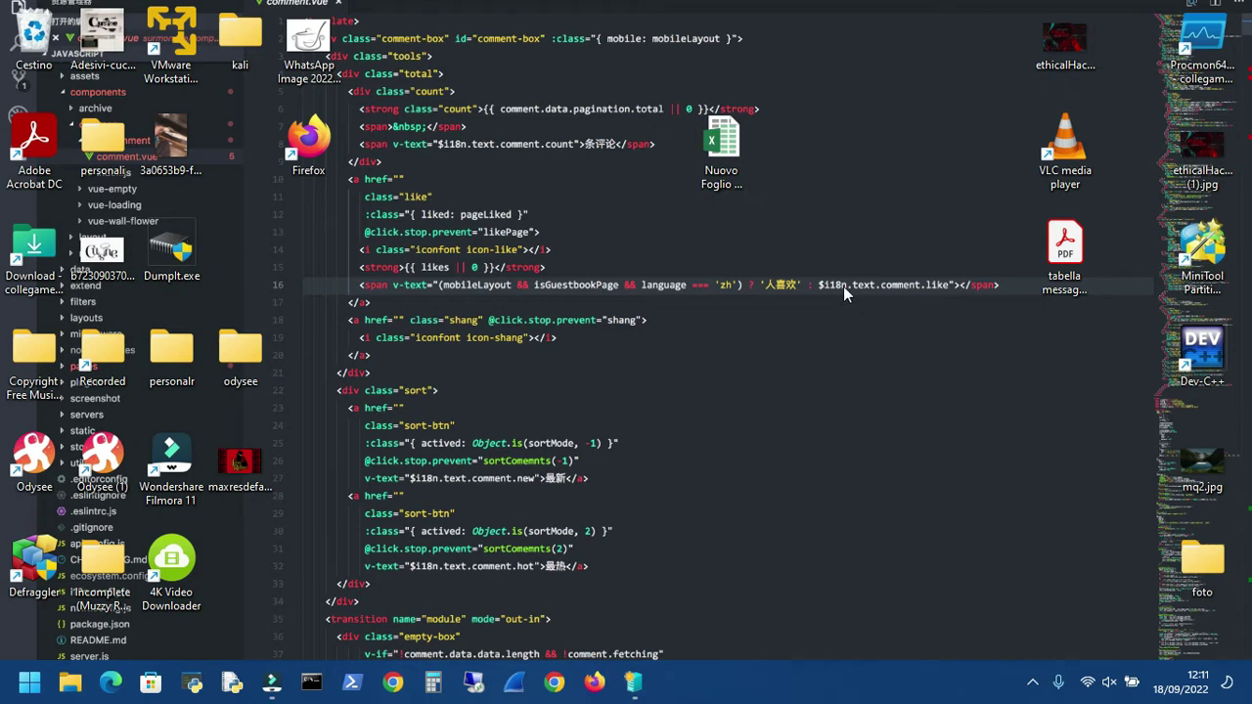
Open the Nuovo Foglio di lavoro workbook and select column J
double_click(731, 142)
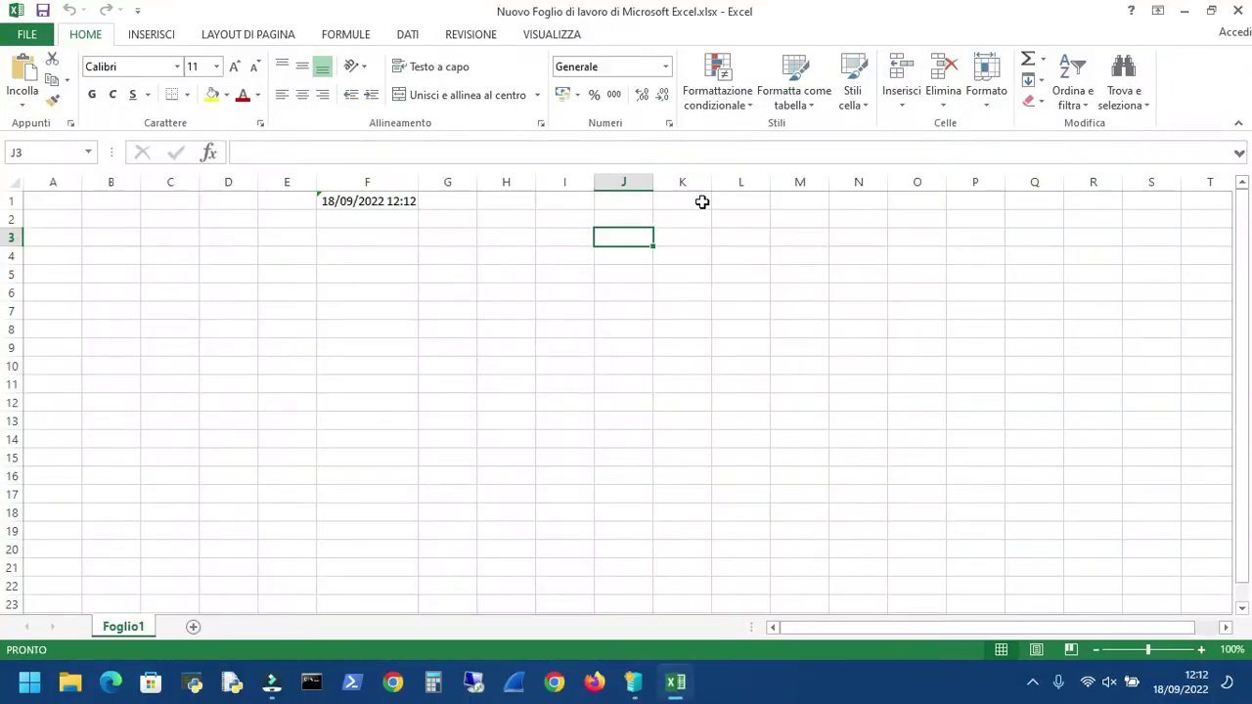
click(622, 178)
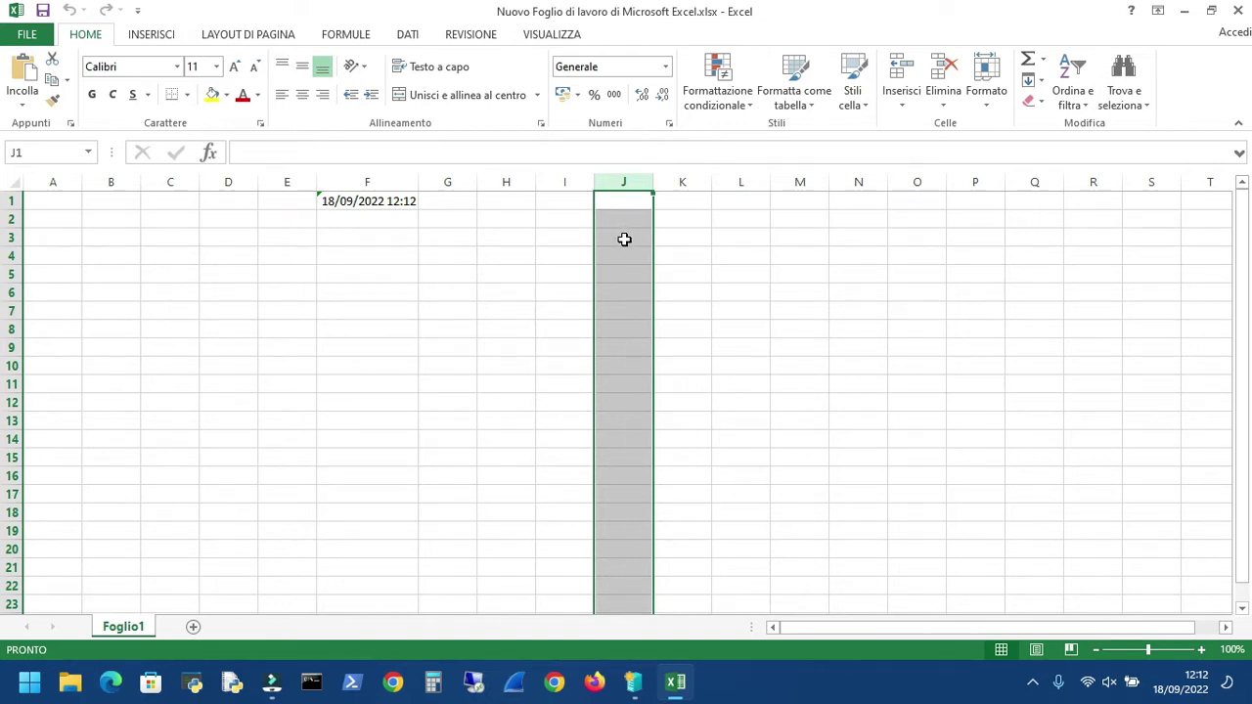
Clear the Bloccata option in column J's Protezione cell format
right_click(616, 256)
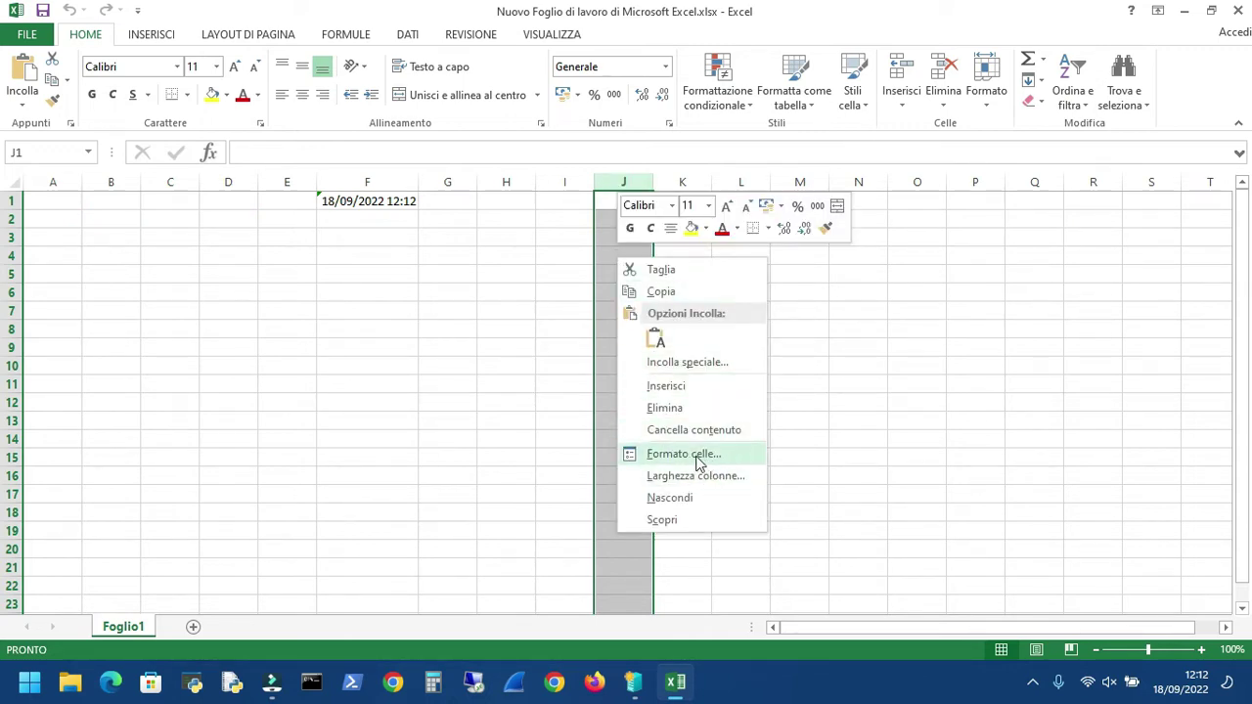
click(695, 456)
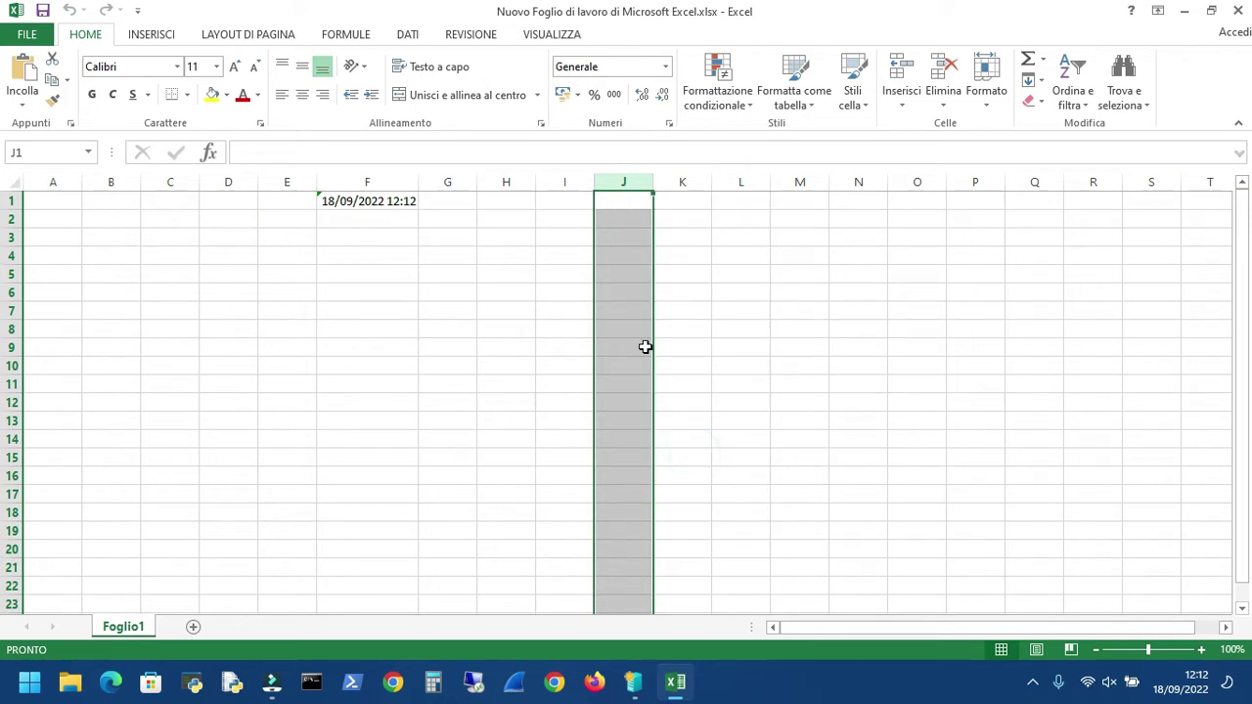
click(793, 277)
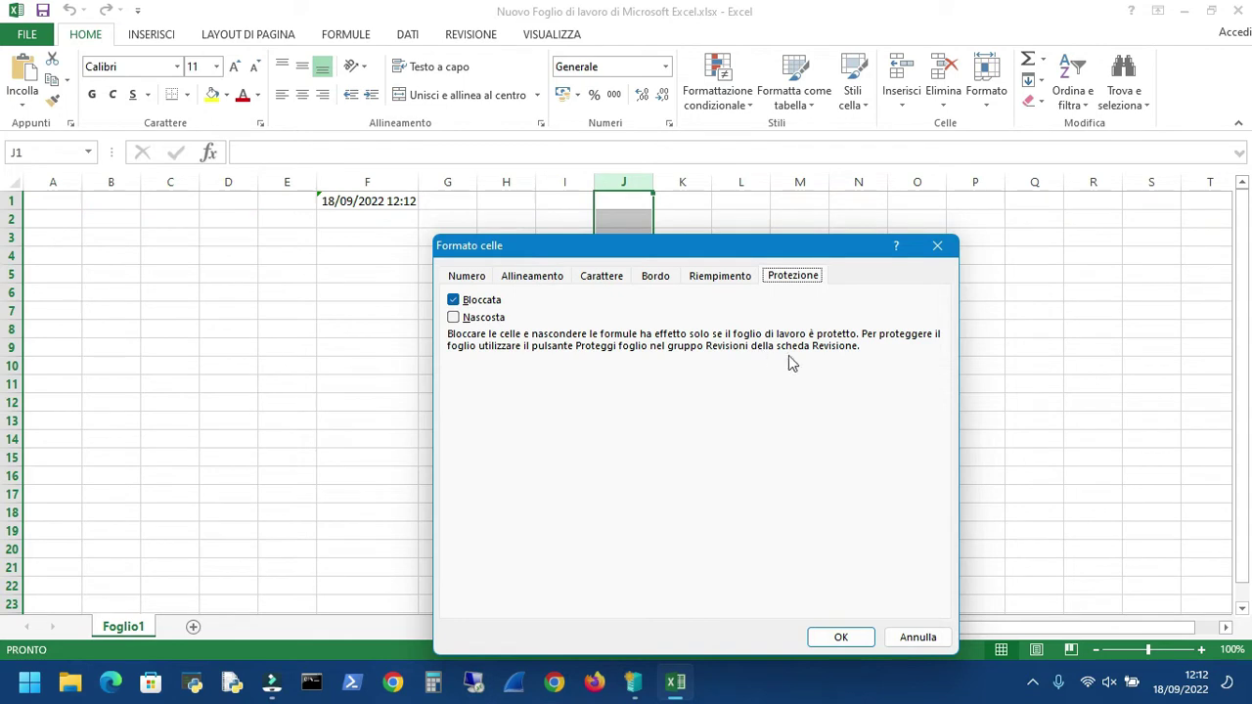
click(454, 300)
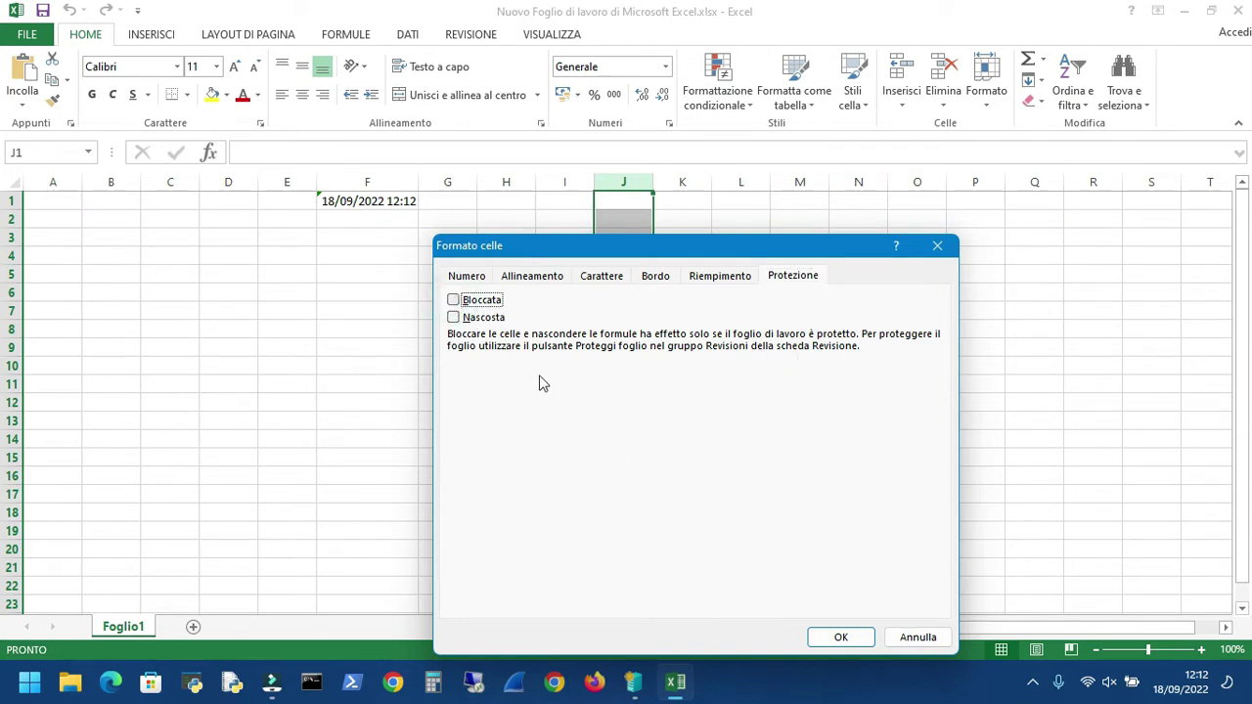
click(843, 637)
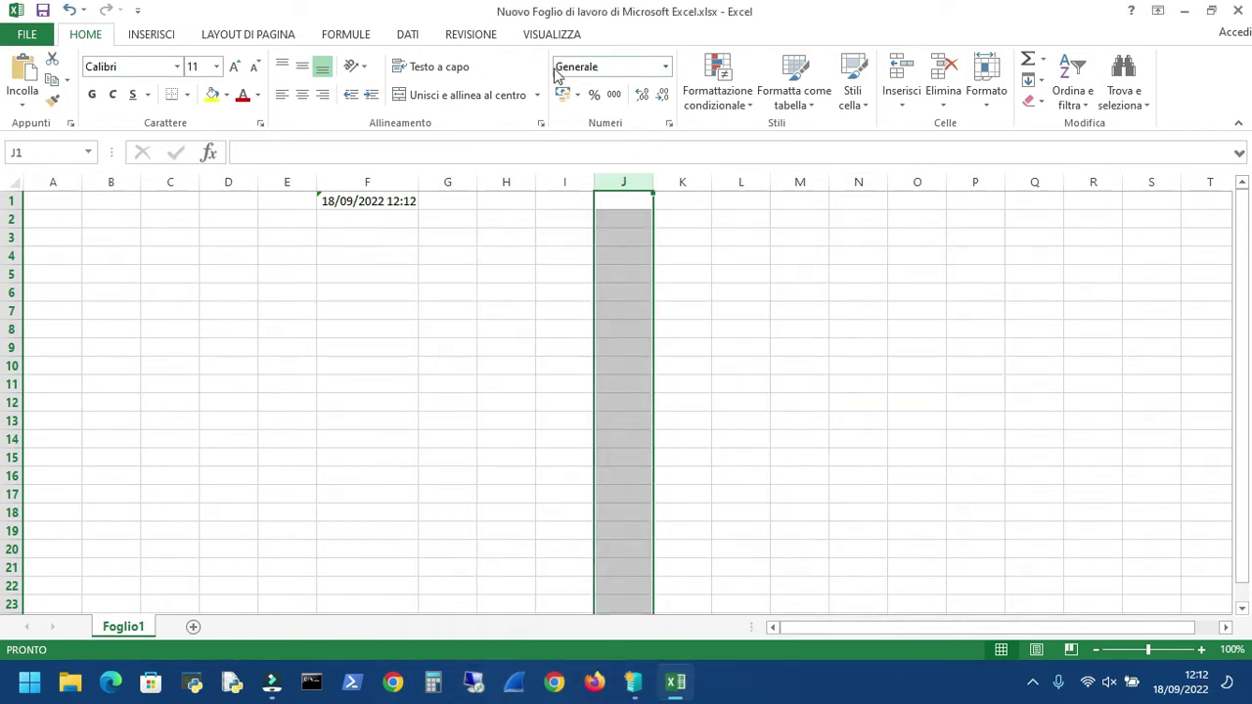
Protect Foglio1 with Proteggi foglio, using a password that is re-entered to confirm
click(479, 35)
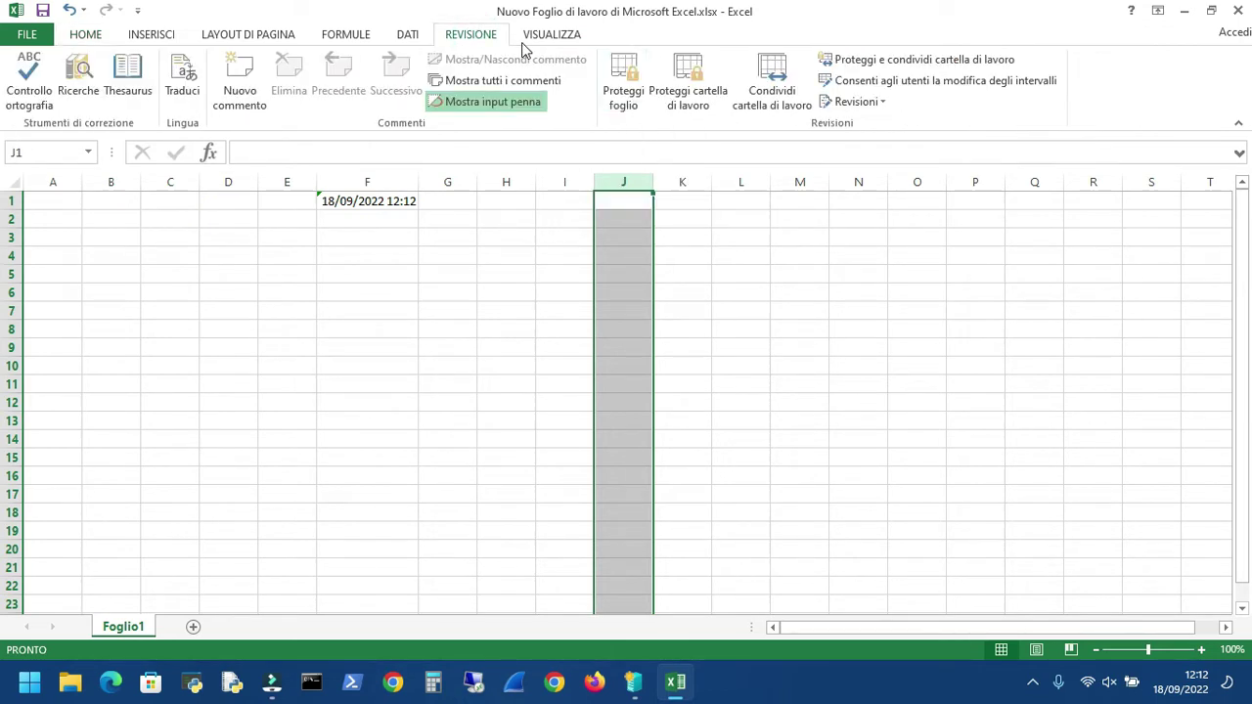
click(623, 91)
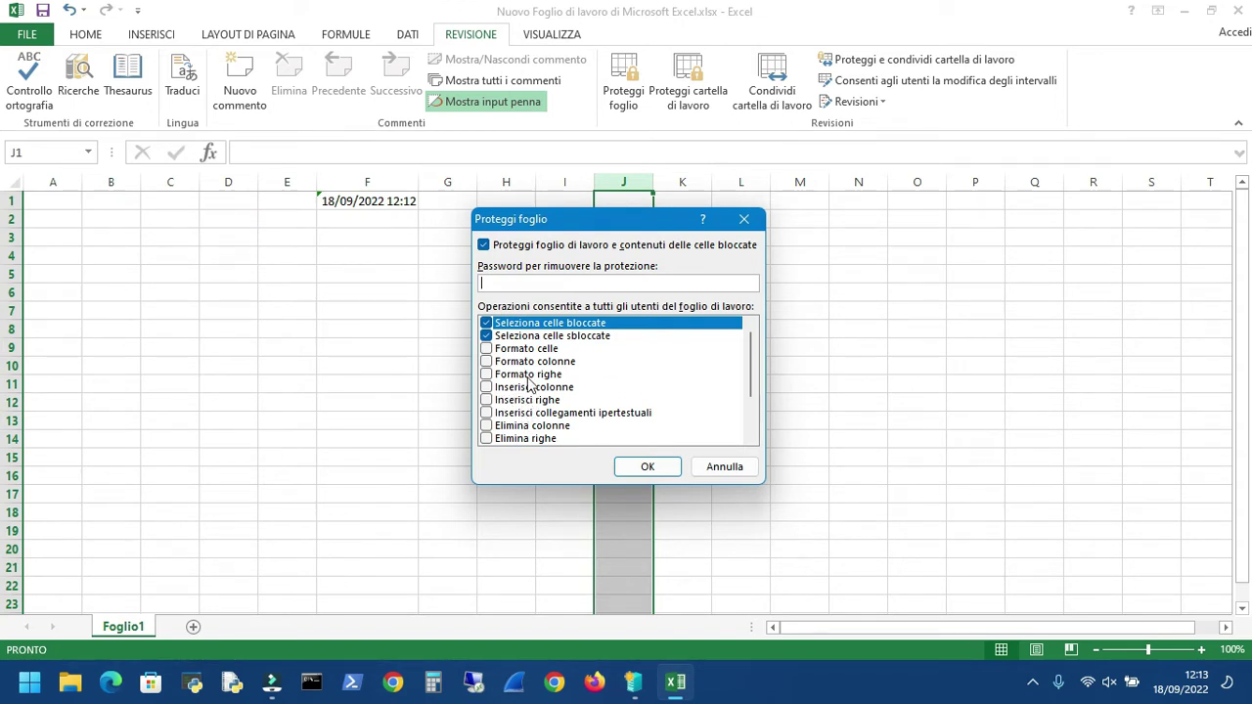
scroll(532, 387, down, 2)
scroll(548, 405, up, 2)
click(495, 280)
click(646, 466)
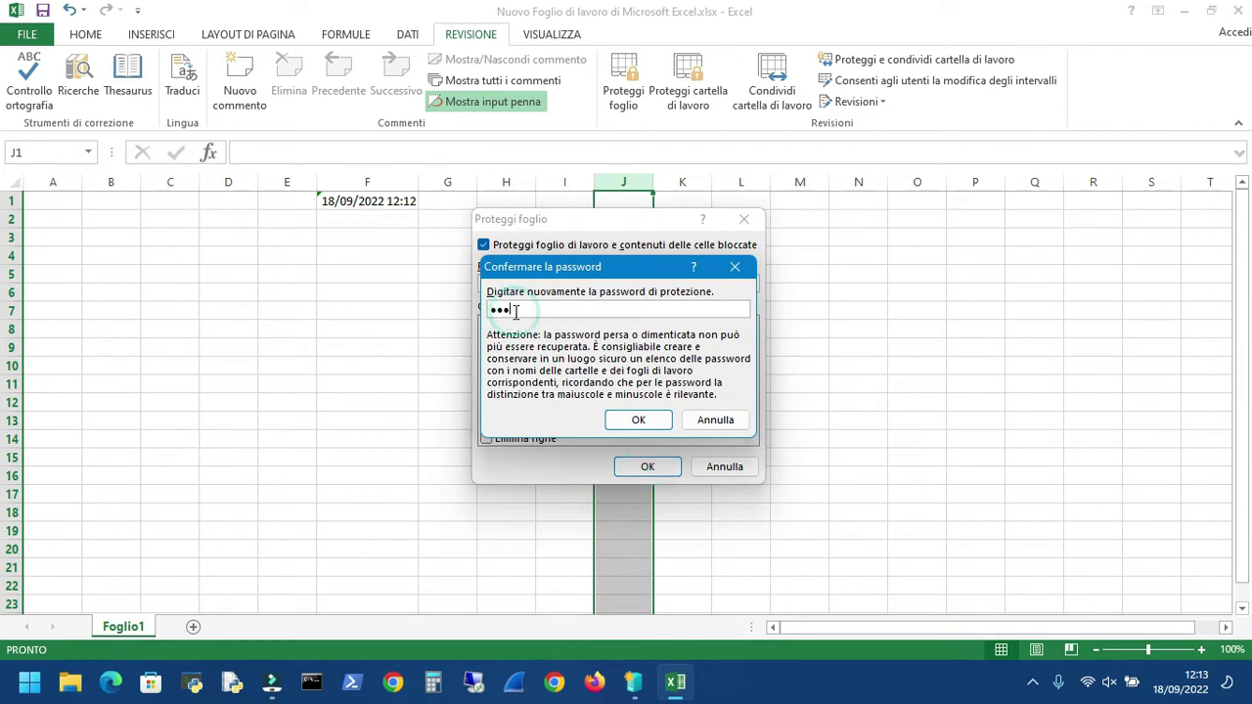
click(638, 419)
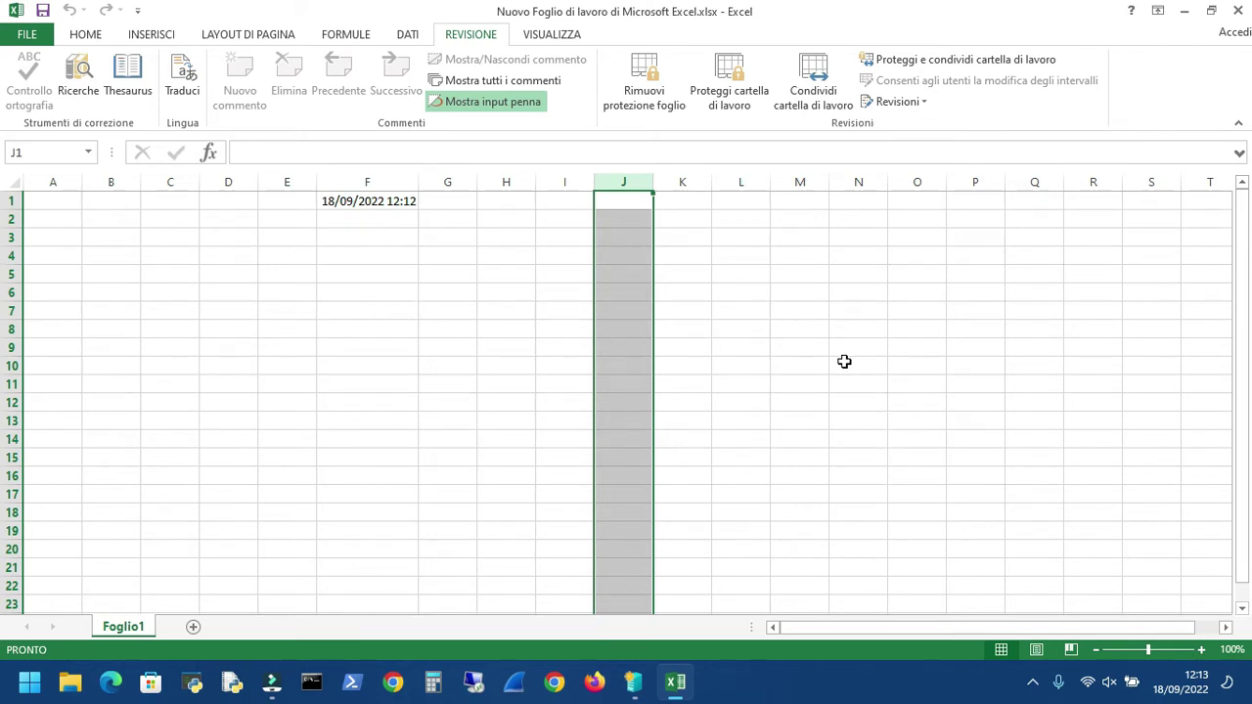
click(911, 289)
double_click(912, 290)
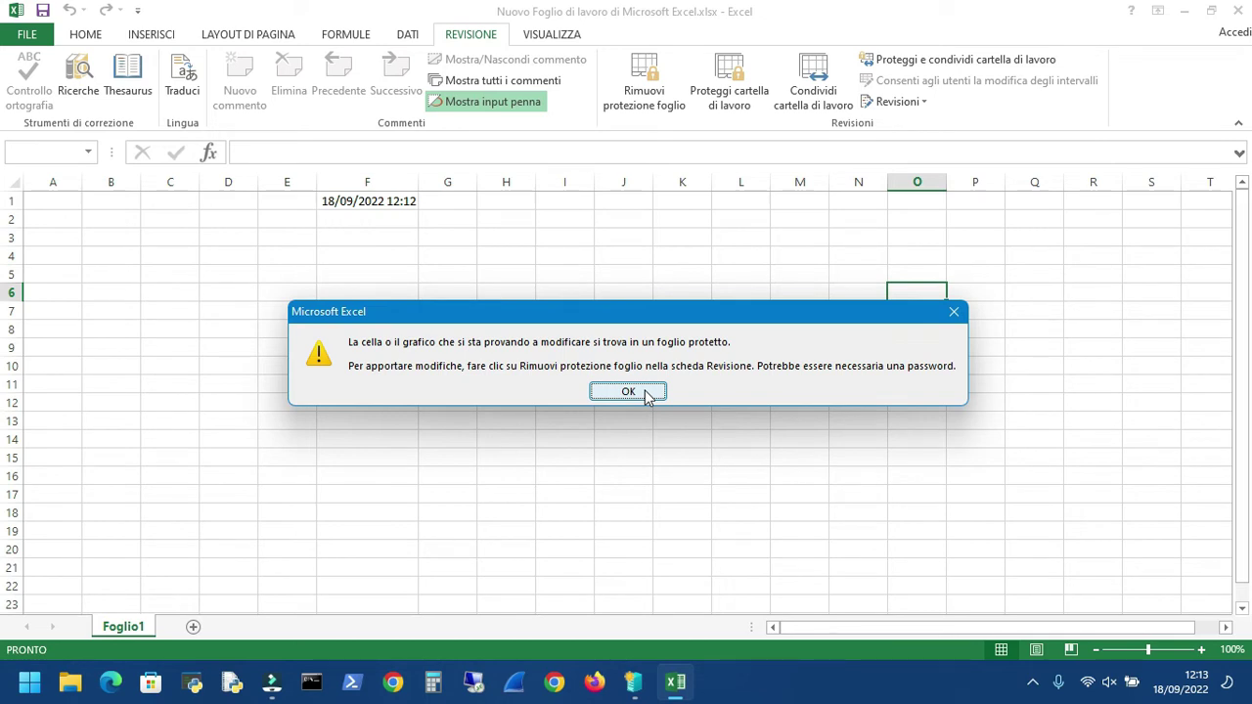
click(646, 393)
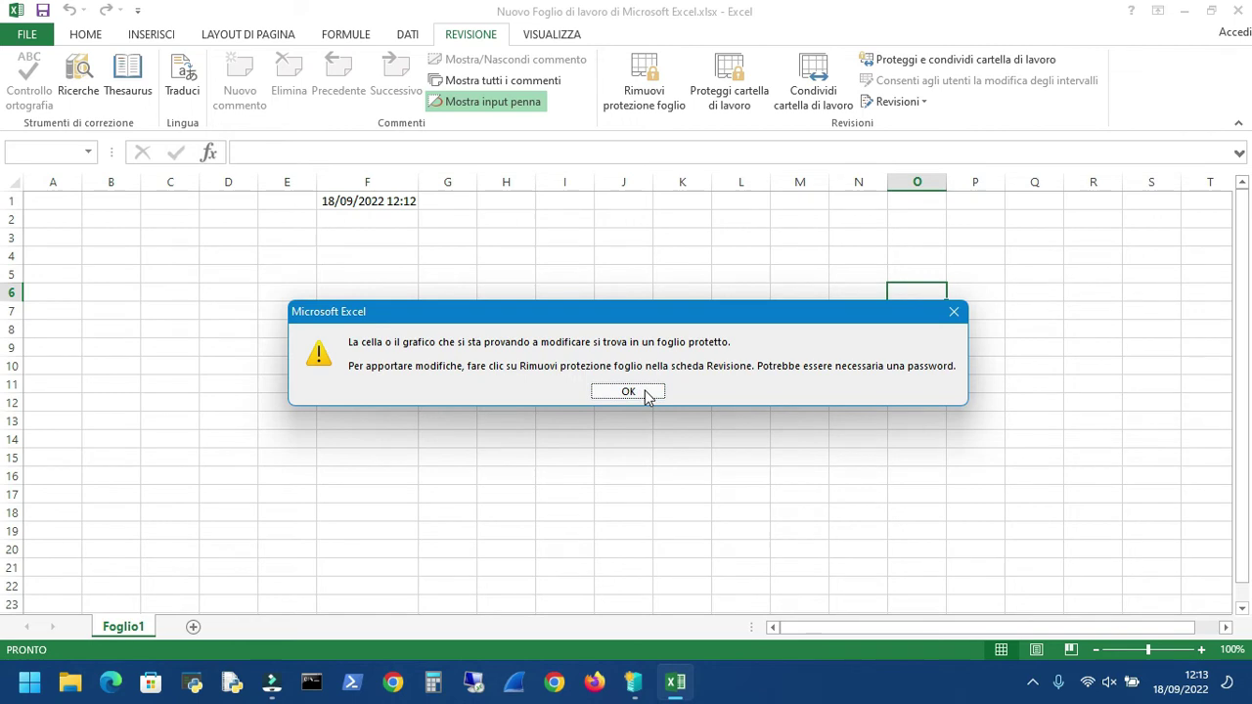
click(616, 202)
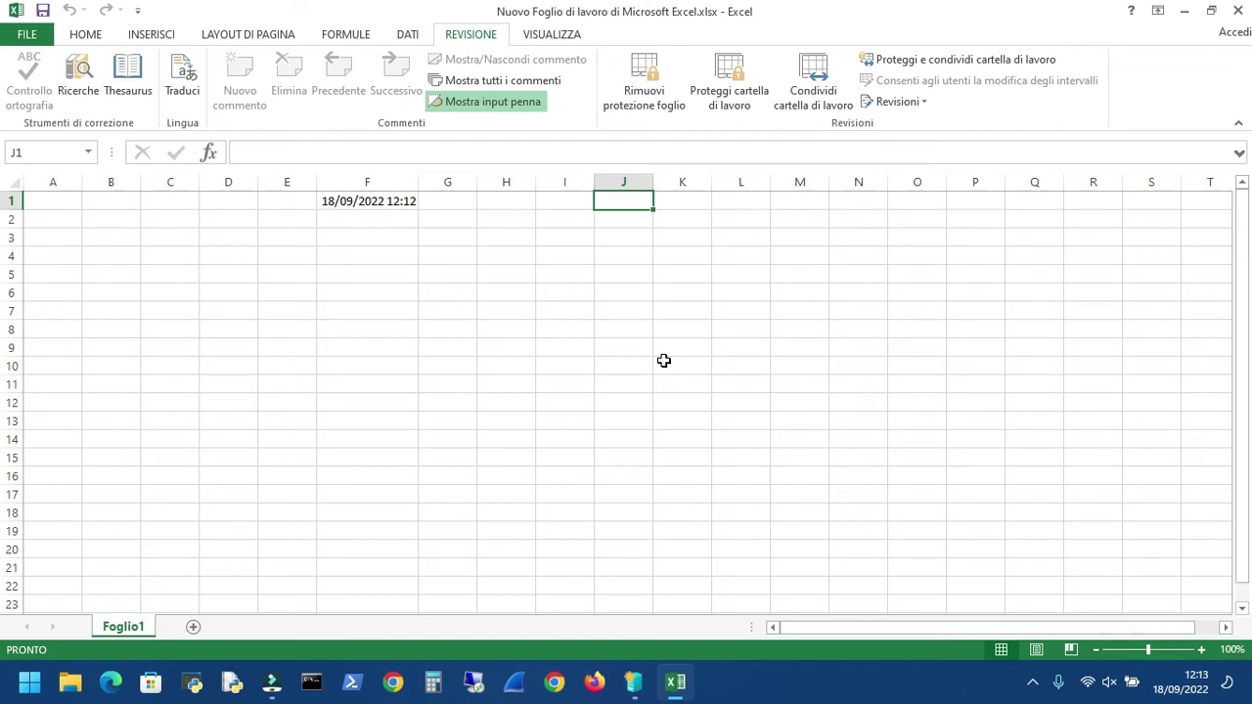
Enter f-text entries (fffff, fff, ff) in J5, J9, J14, J7, J3, J11, J18 and J16
text(ffff)
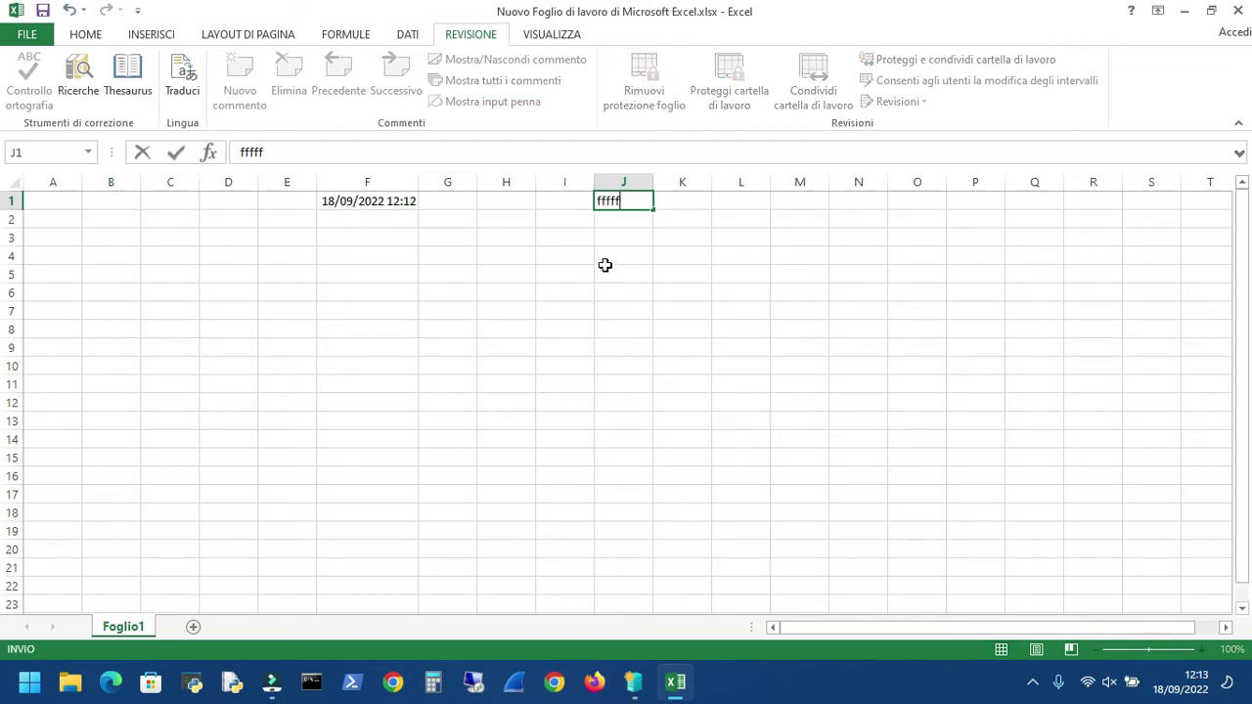
text(f)
click(605, 272)
text(fff)
click(624, 349)
text(fff)
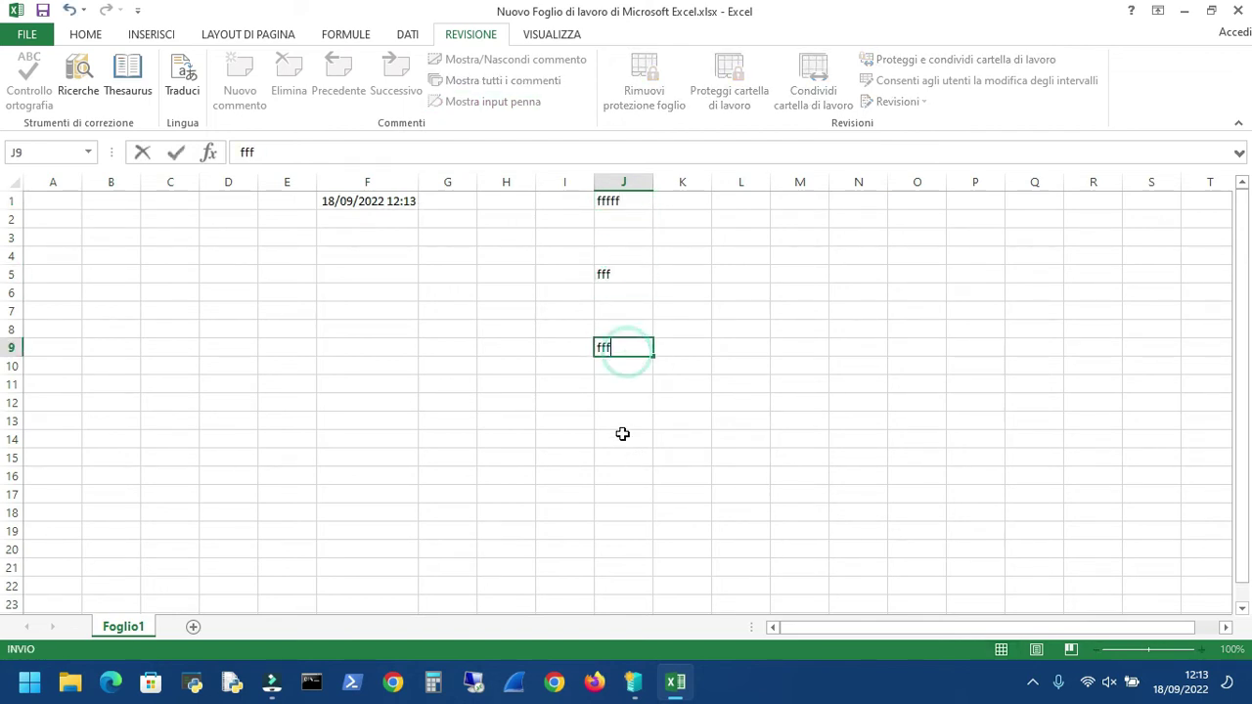
click(621, 432)
text(fff)
click(610, 309)
text(fff)
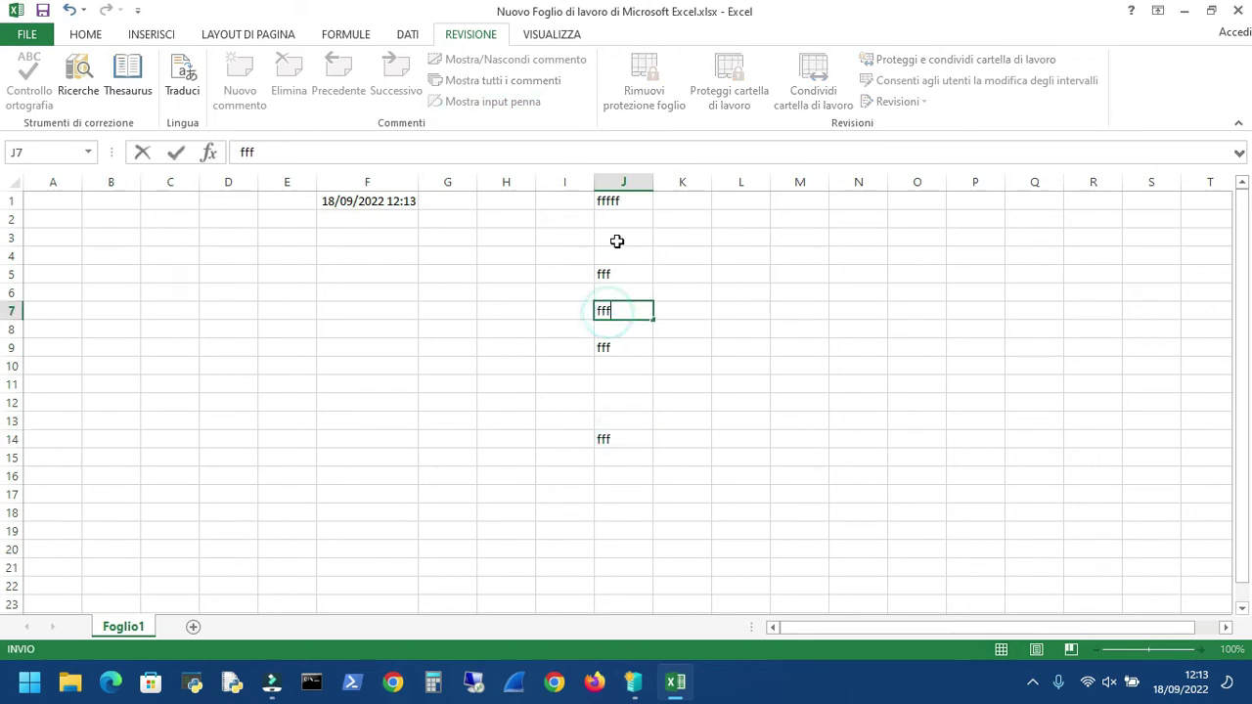
click(609, 244)
text(fff)
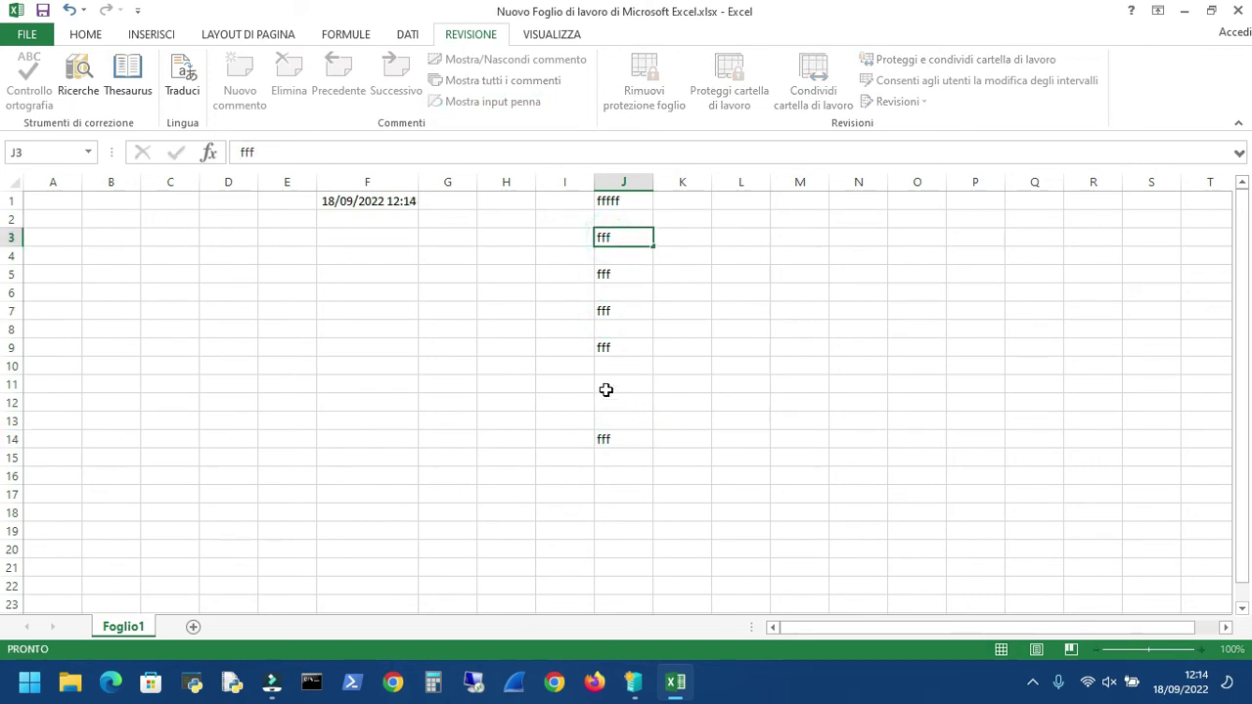
click(606, 386)
text(ff)
click(612, 476)
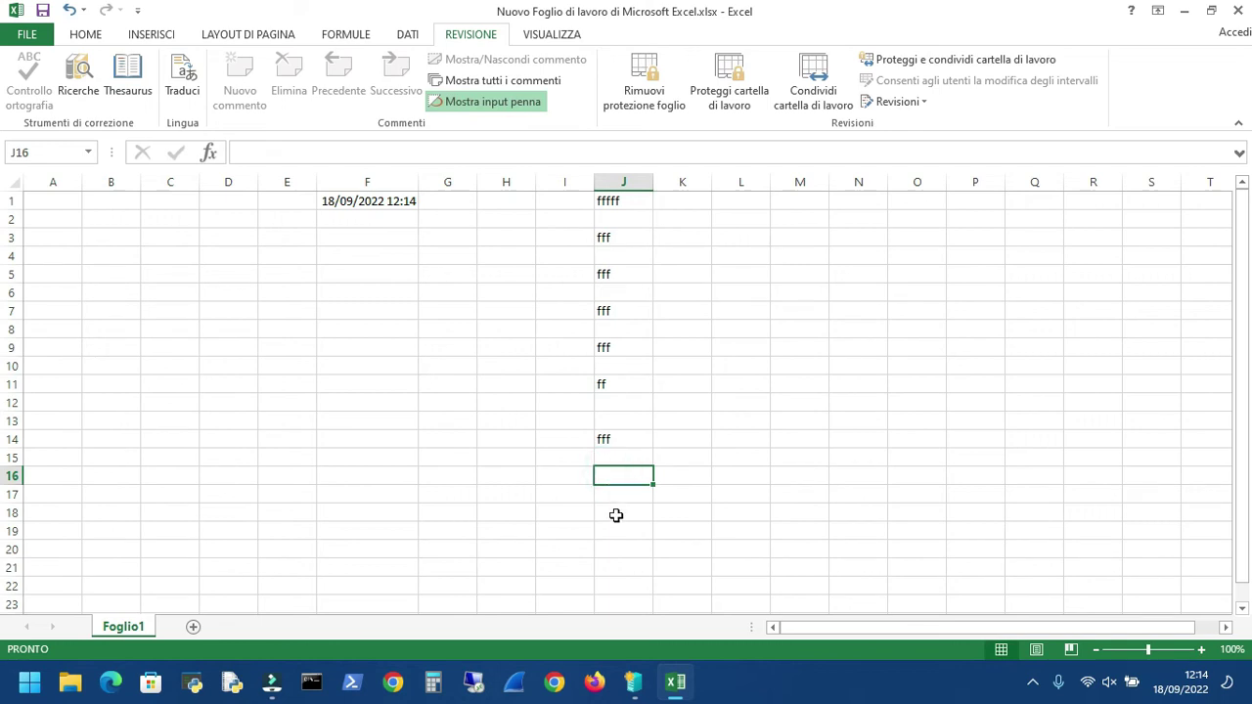
click(612, 509)
text(fff)
click(611, 476)
text(fffff)
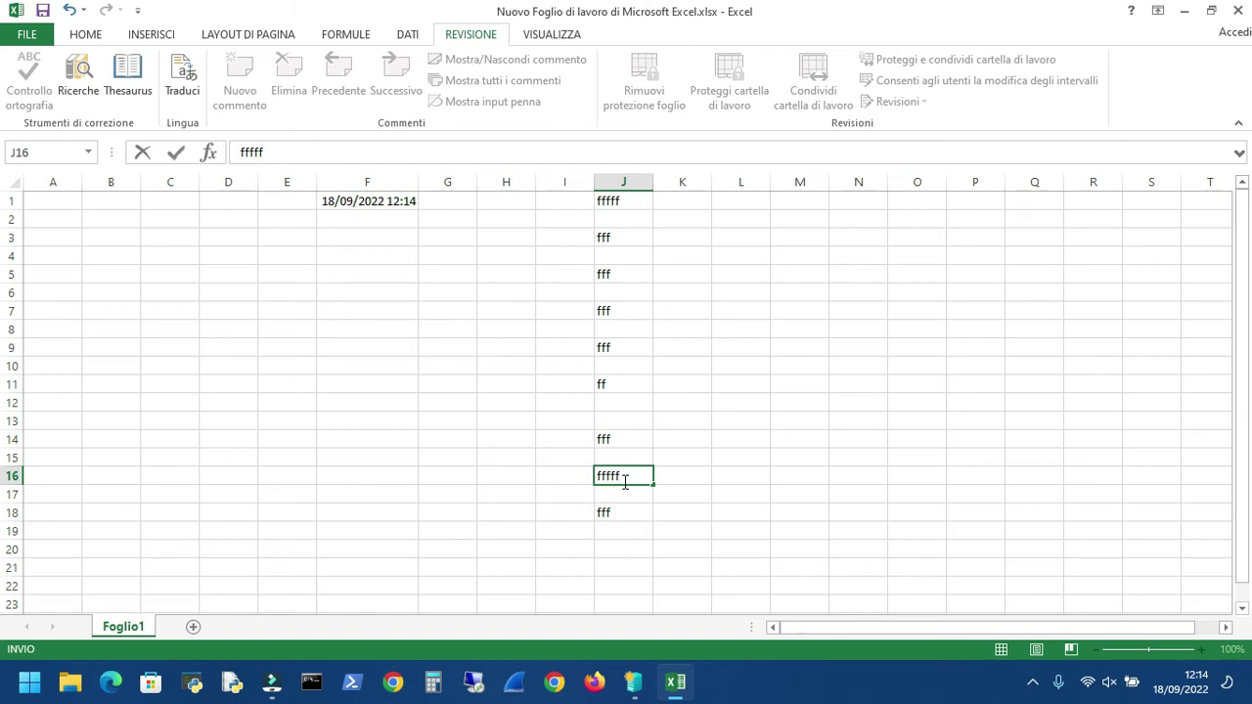
Enter ccc in J12, J15, J19, J21, J6, J4 and J2, and cccc in J10
click(610, 404)
text(ccc)
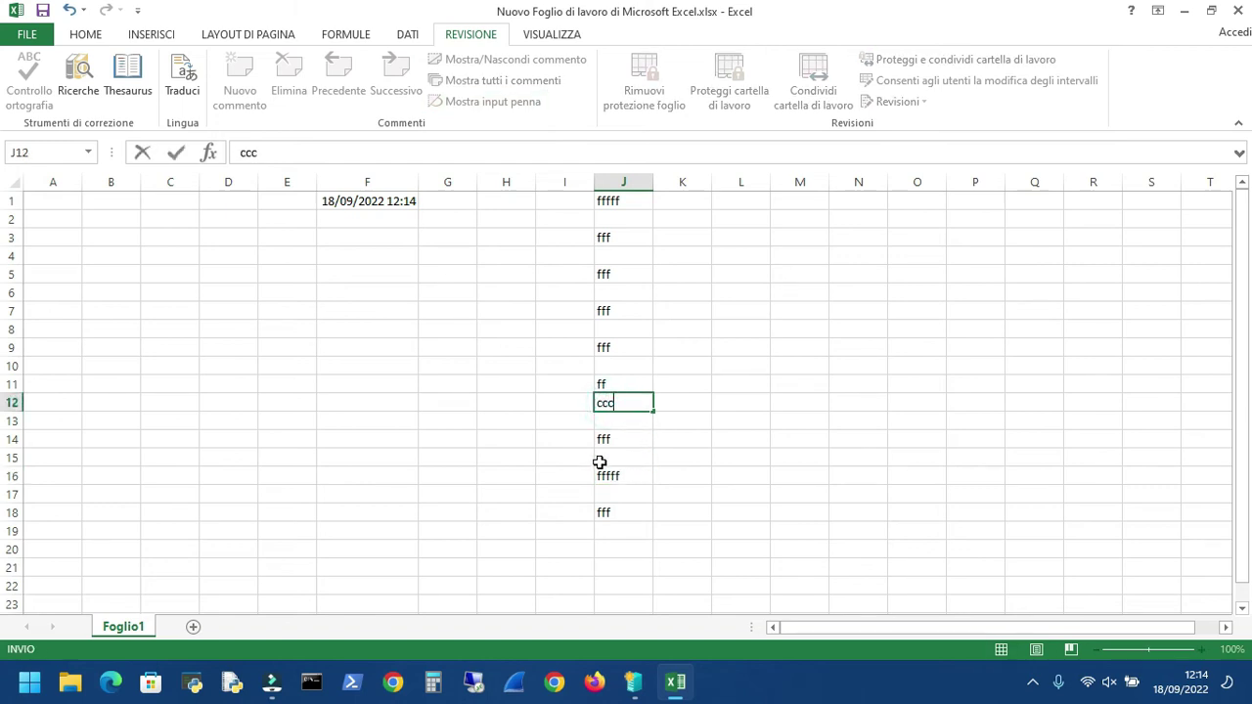
click(606, 458)
text(ccc)
click(608, 531)
text(ccc)
click(609, 562)
text(ccc)
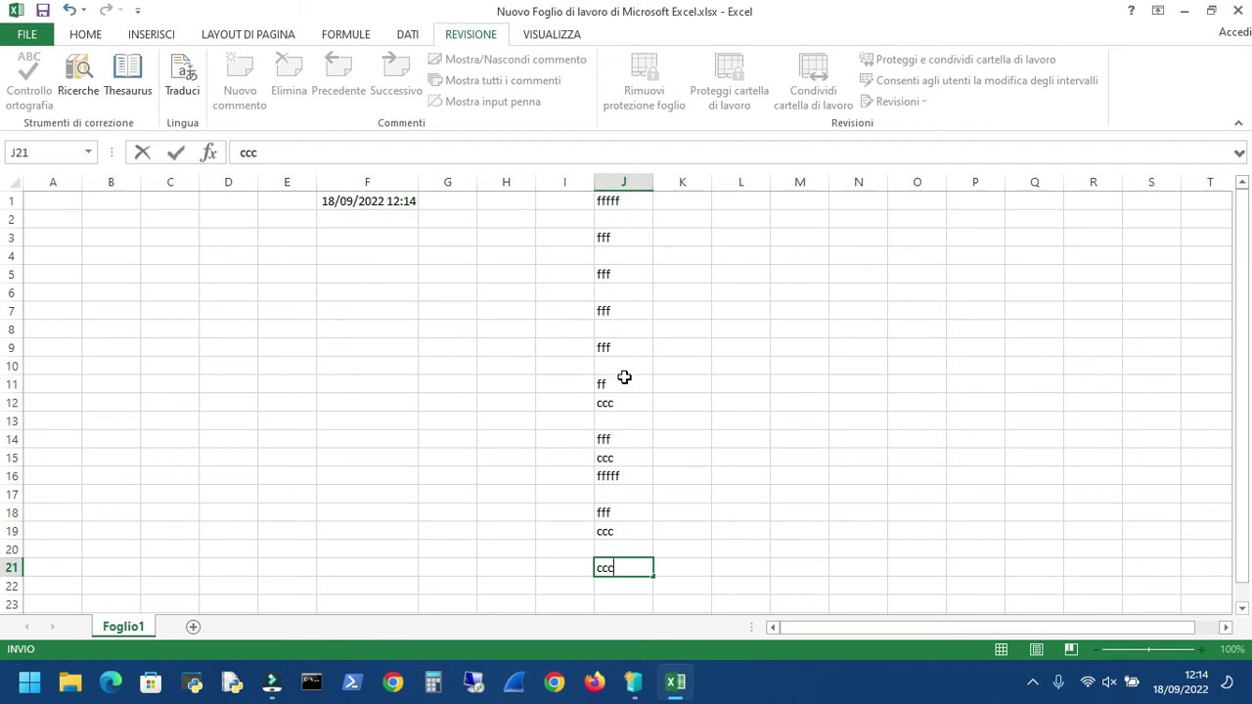
click(606, 292)
text(ccc)
click(610, 255)
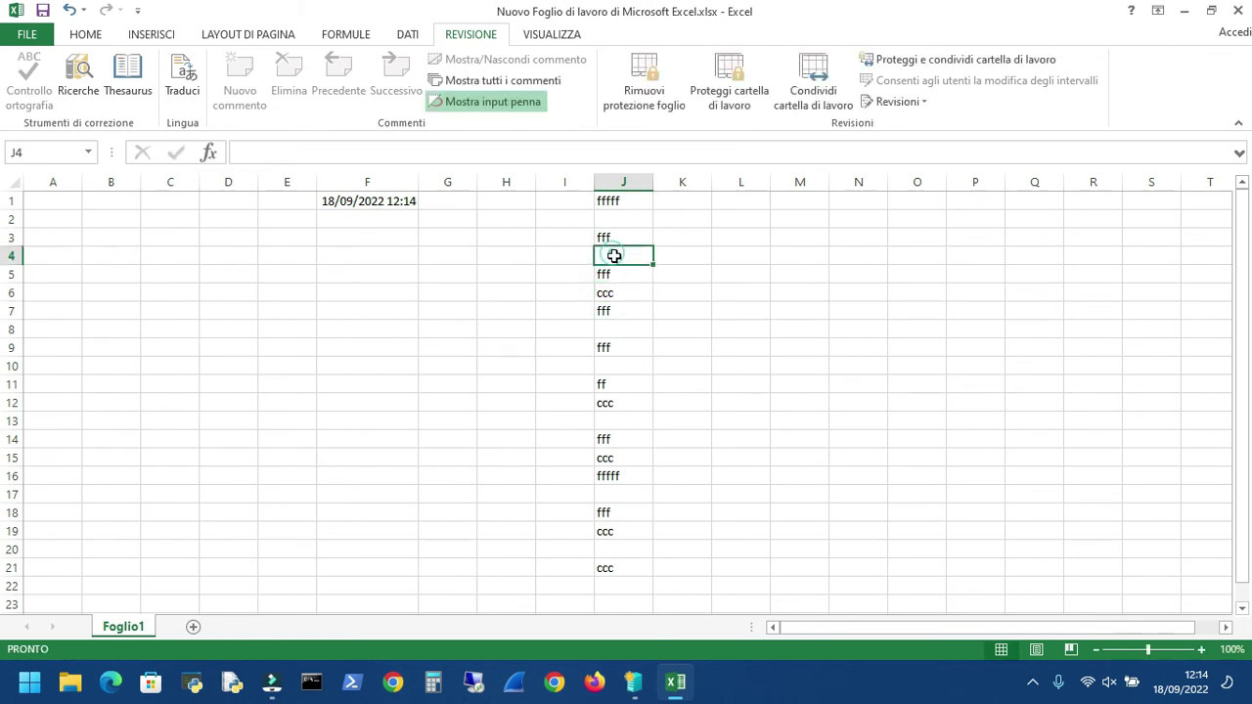
text(ccc)
click(613, 219)
text(ccc)
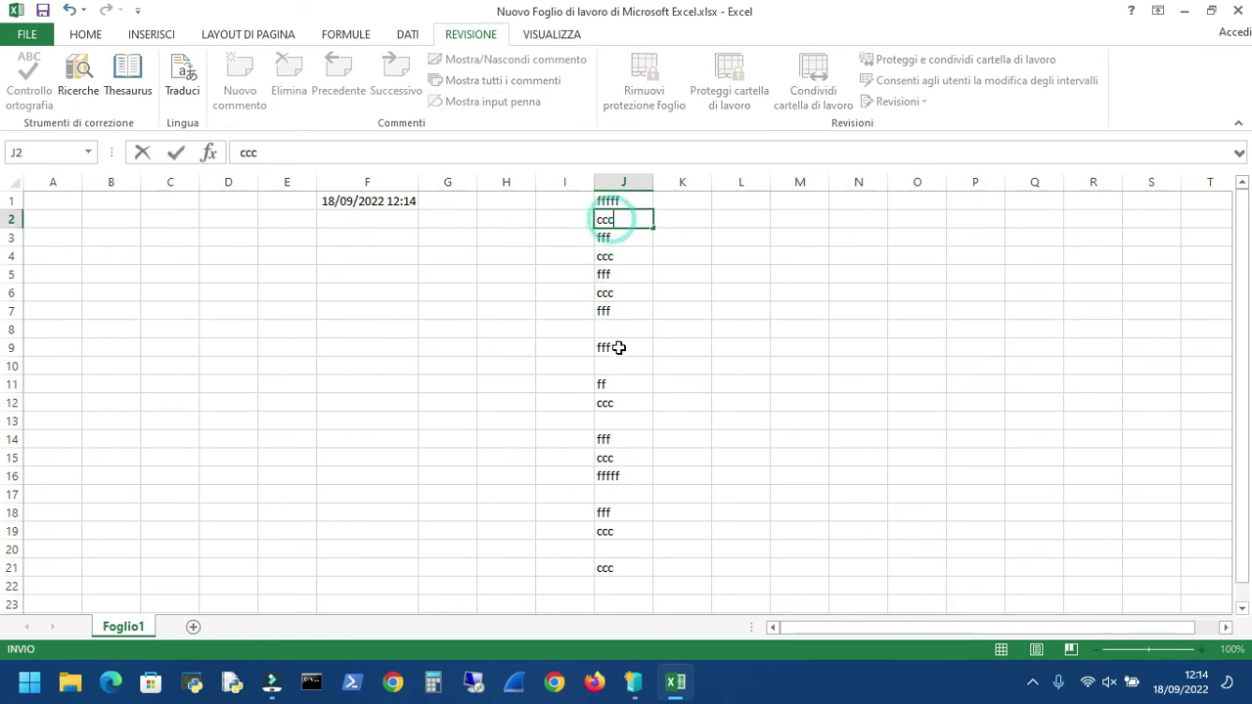
click(608, 366)
text(cccc)
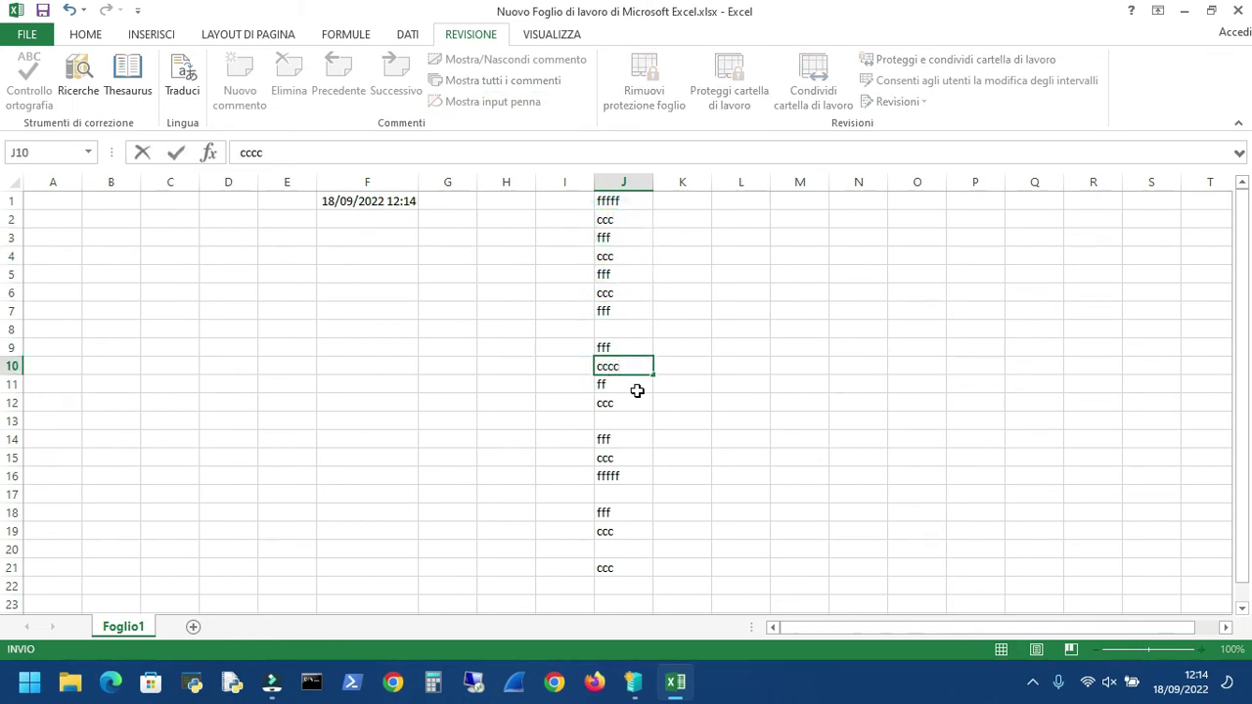